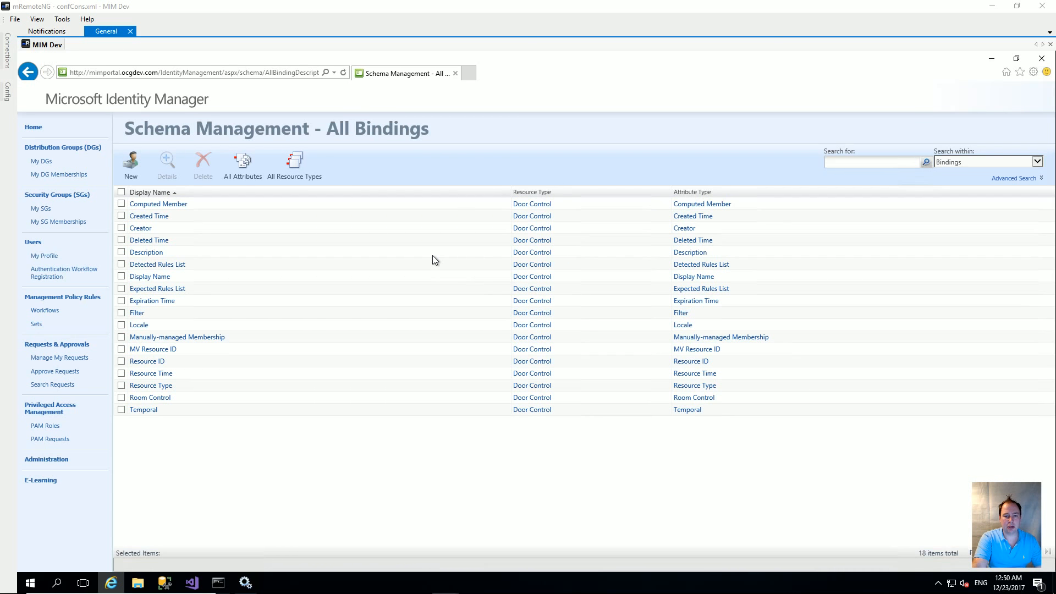
Start a new search scope from the portal's administration resources and set its display name to "All Door Controls".
left_click(32, 127)
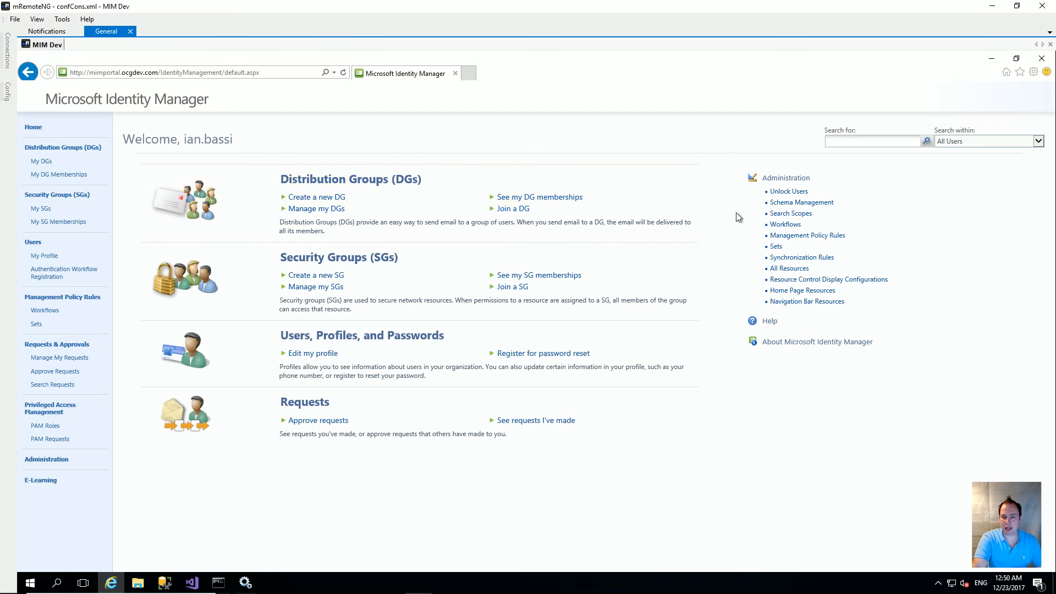
left_click(792, 215)
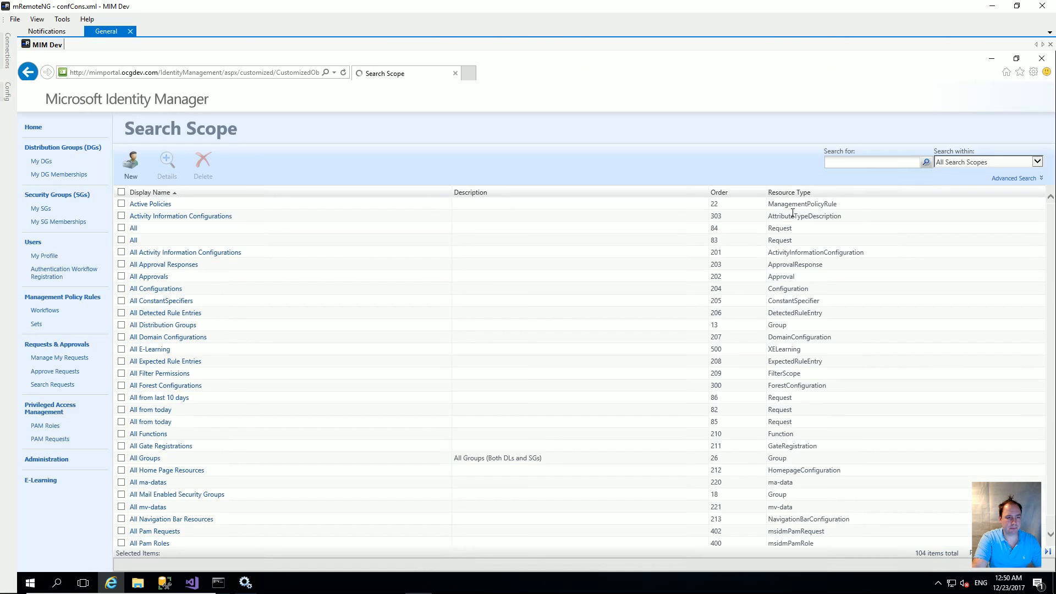
left_click(135, 171)
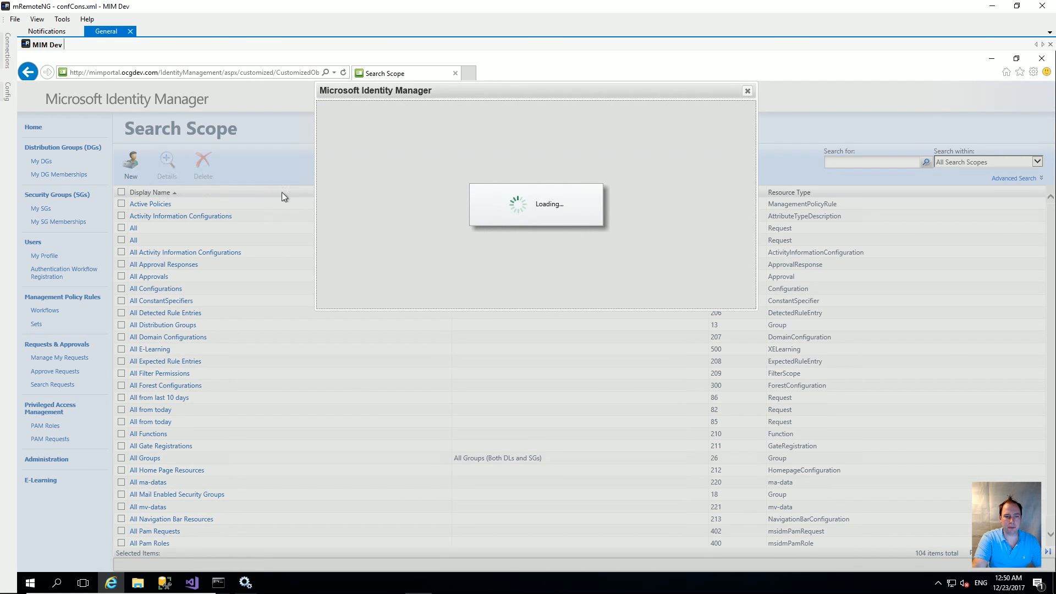
left_click(512, 145)
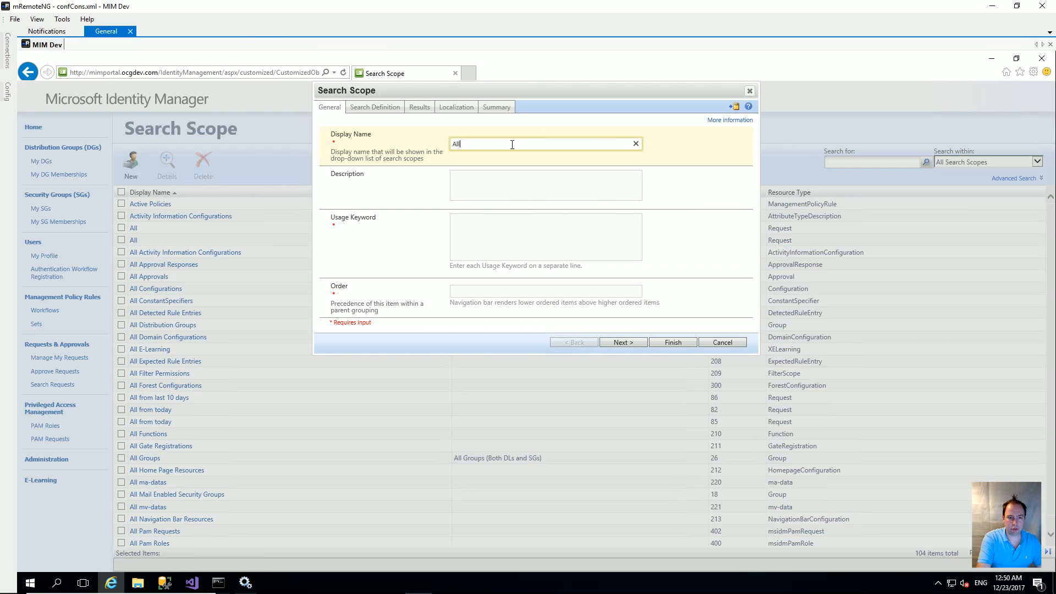
type("All Door Controls")
key("Tab")
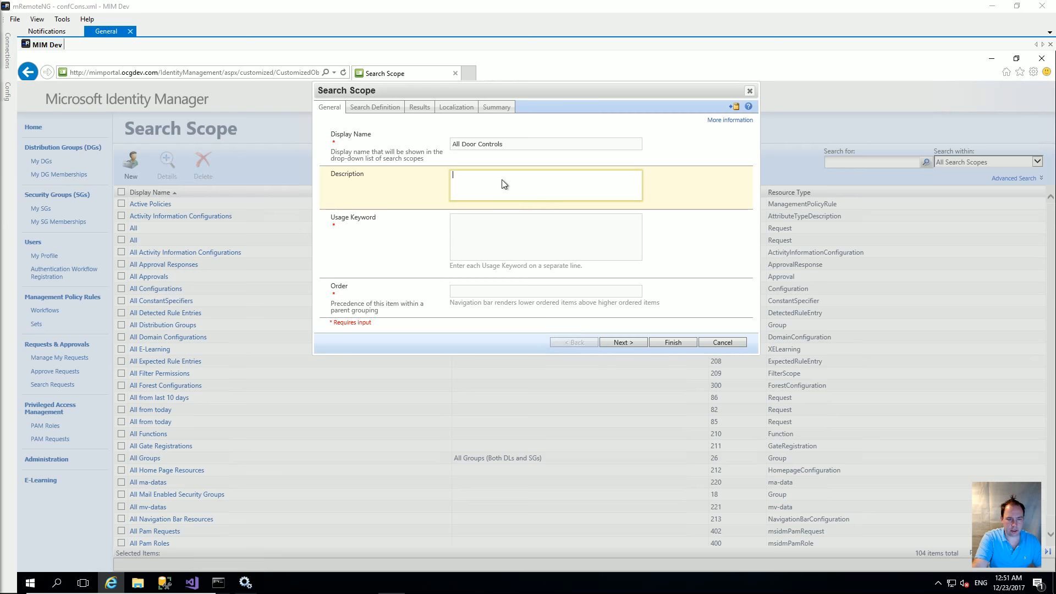
Enter the usage keywords BasicUI, Customized, Global and XDoorControl on separate lines, set the order to 600, and continue to the search definition.
left_click(491, 231)
type("BasicUI Customized Global XDoorControl")
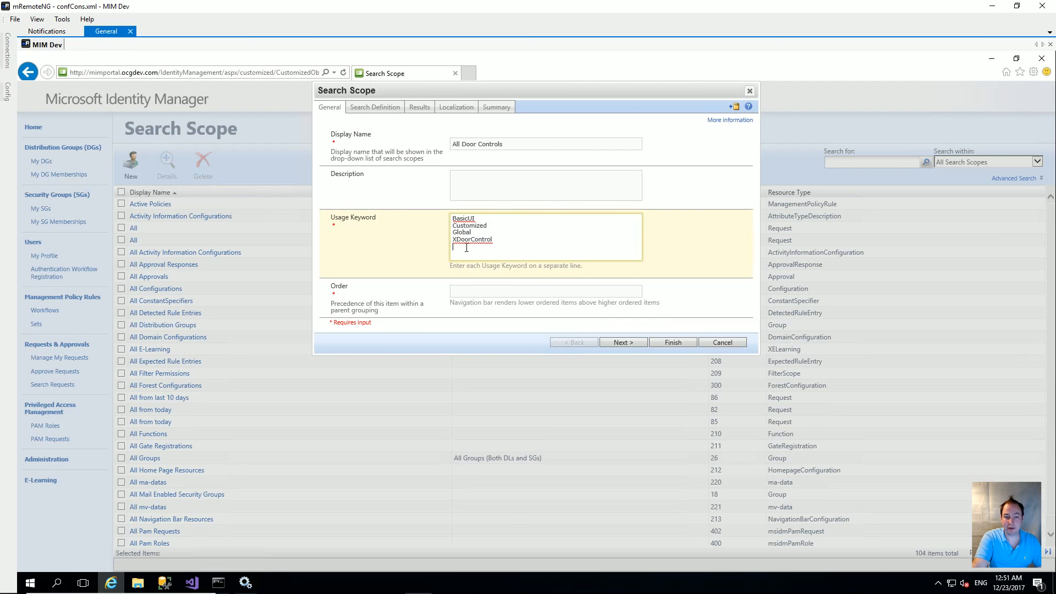
left_click(472, 289)
type("600")
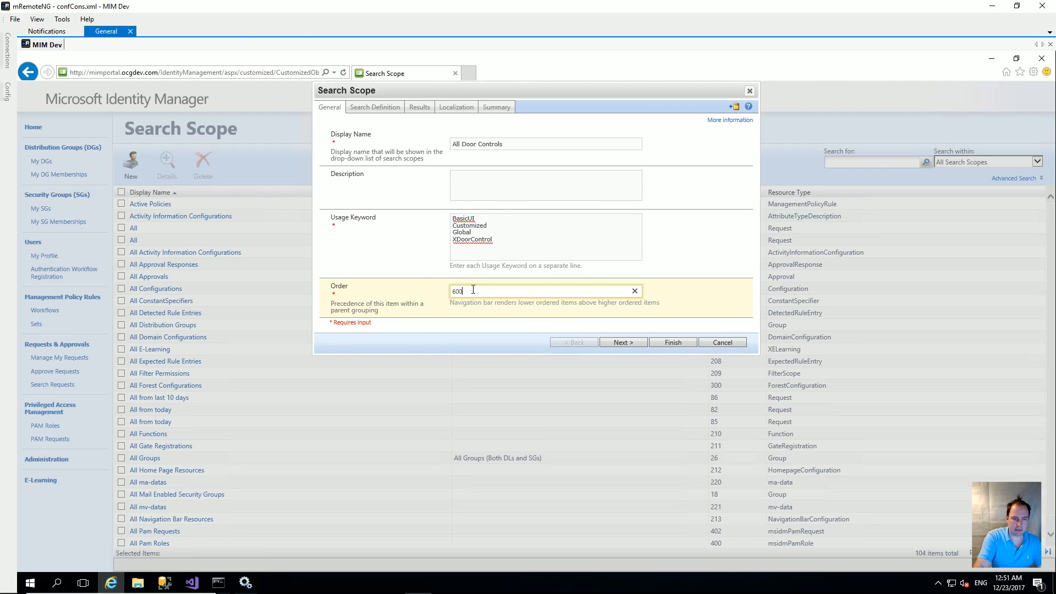
left_click(634, 342)
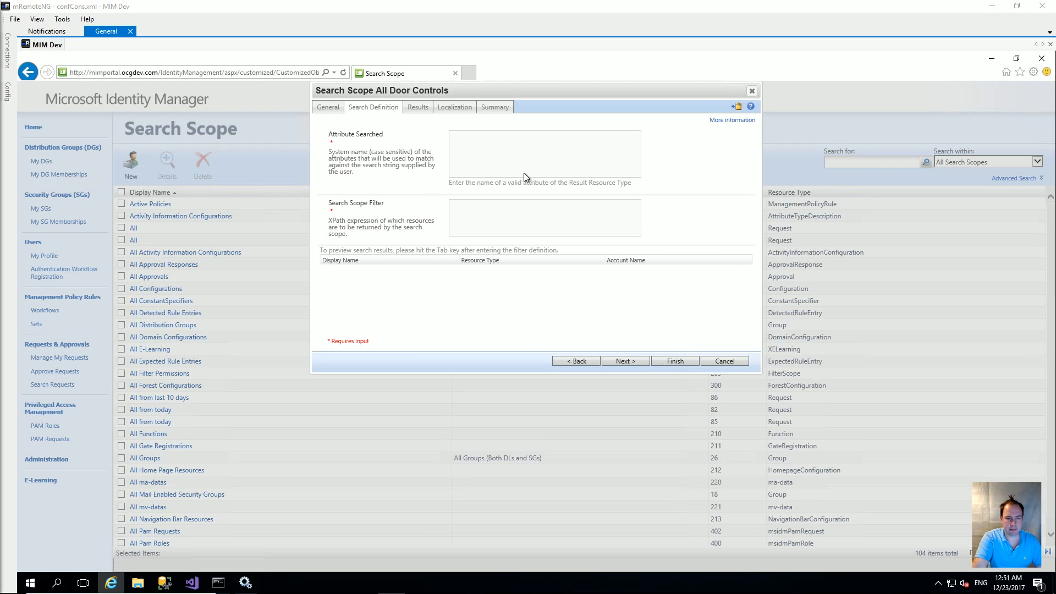
Enter DisplayName and xRoomControl on separate lines as the searched attributes, removing the extra whitespace between them.
left_click(519, 154)
type("DisplayName \t\t\t\txRoomControl")
left_click_drag(518, 142, 452, 142)
key("BackSpace")
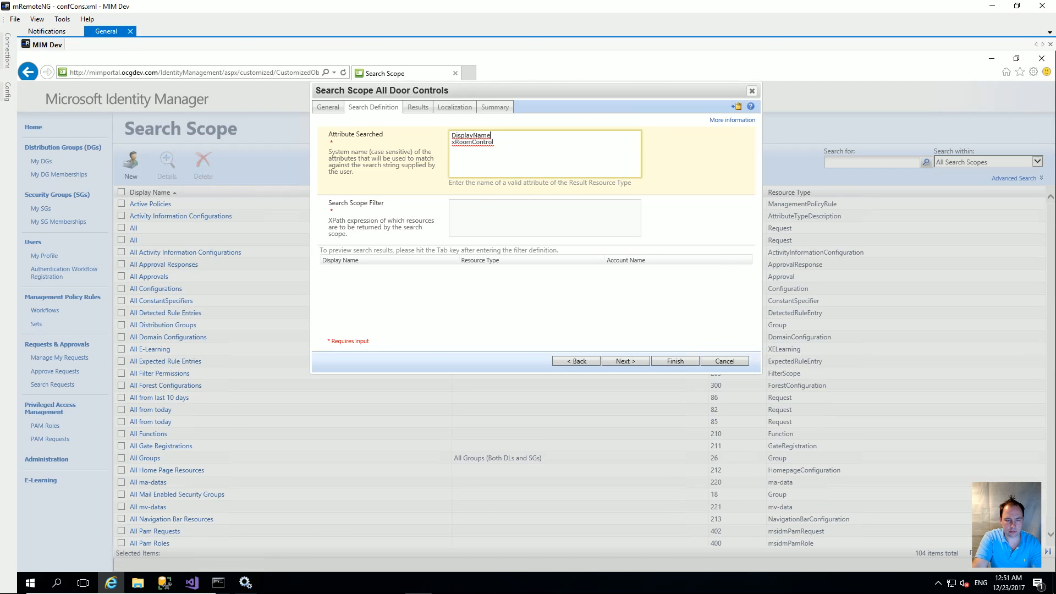
Set the search scope filter to /XDoorControl, preview its results, and continue to the results settings.
left_click(464, 220)
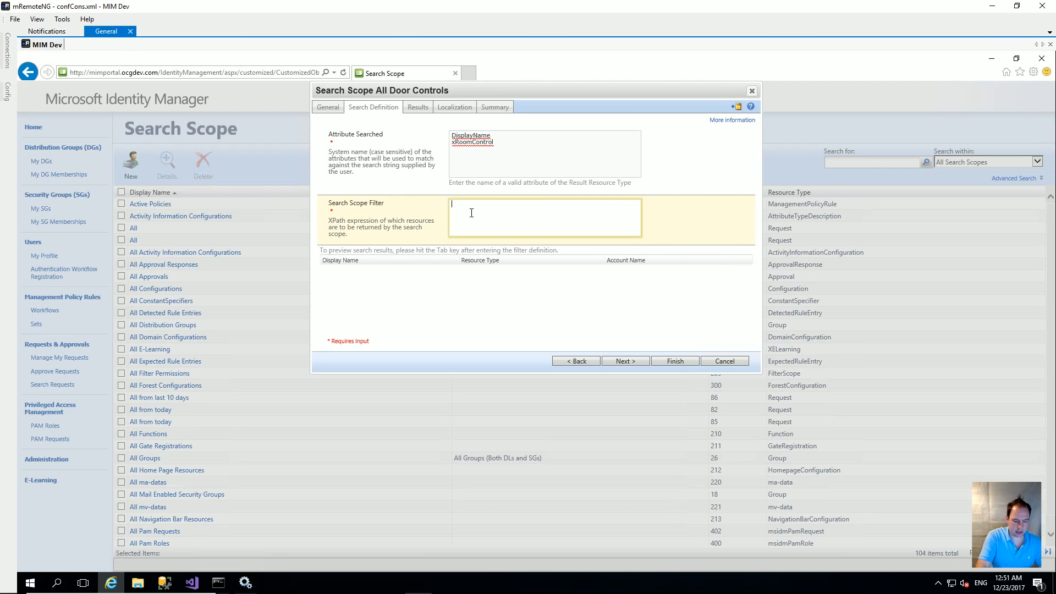
type("/XDoo")
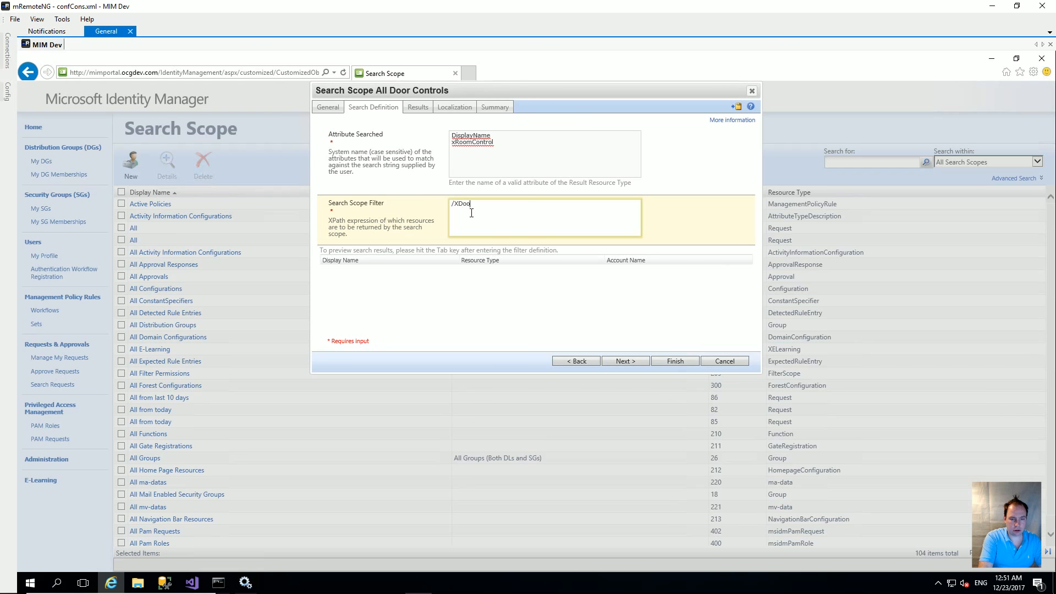
type("rControl")
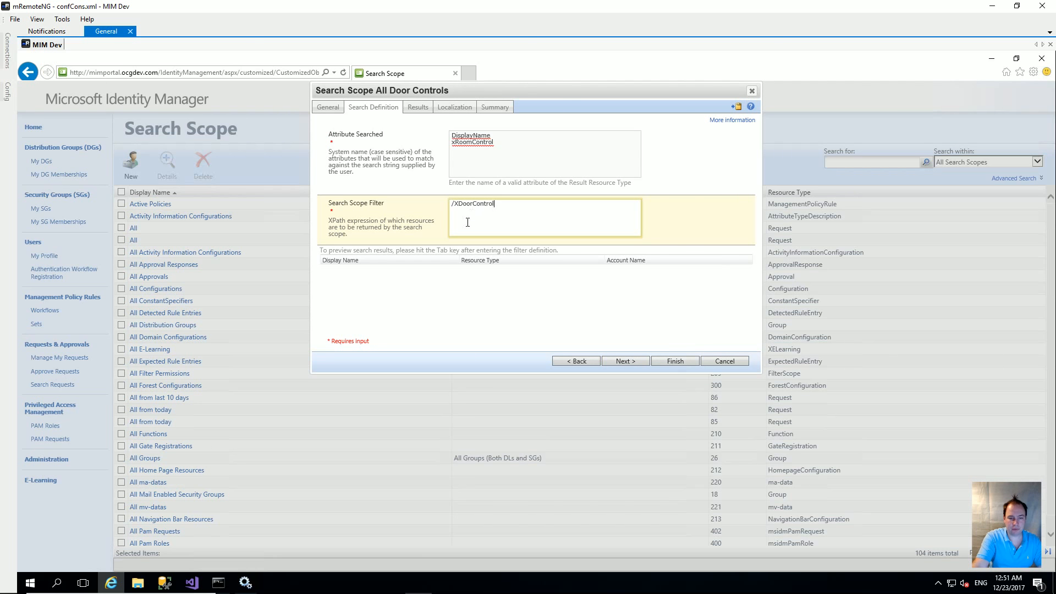
key("Tab")
left_click(520, 210)
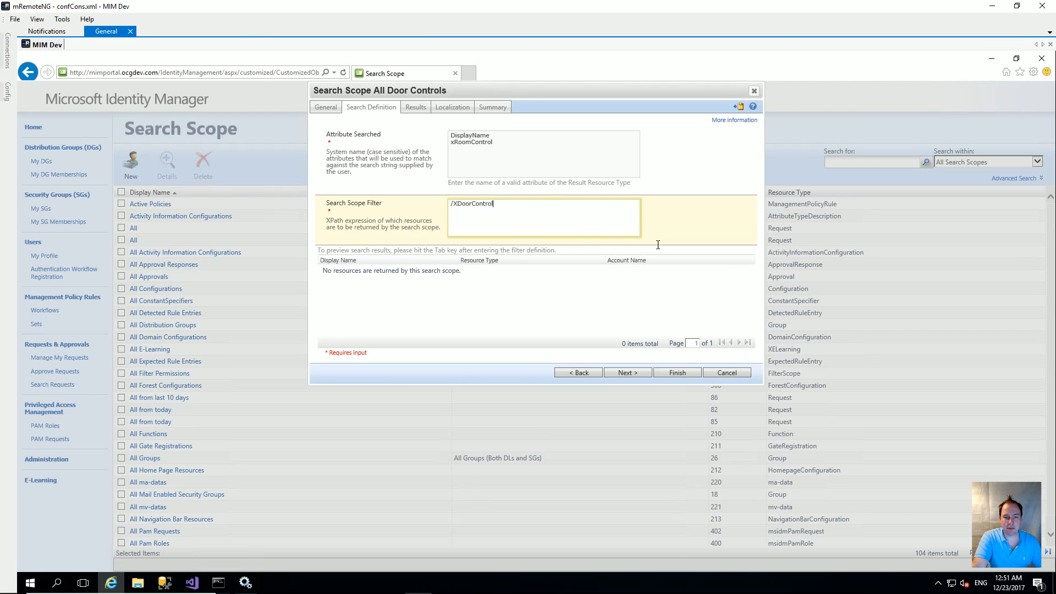
key("Tab")
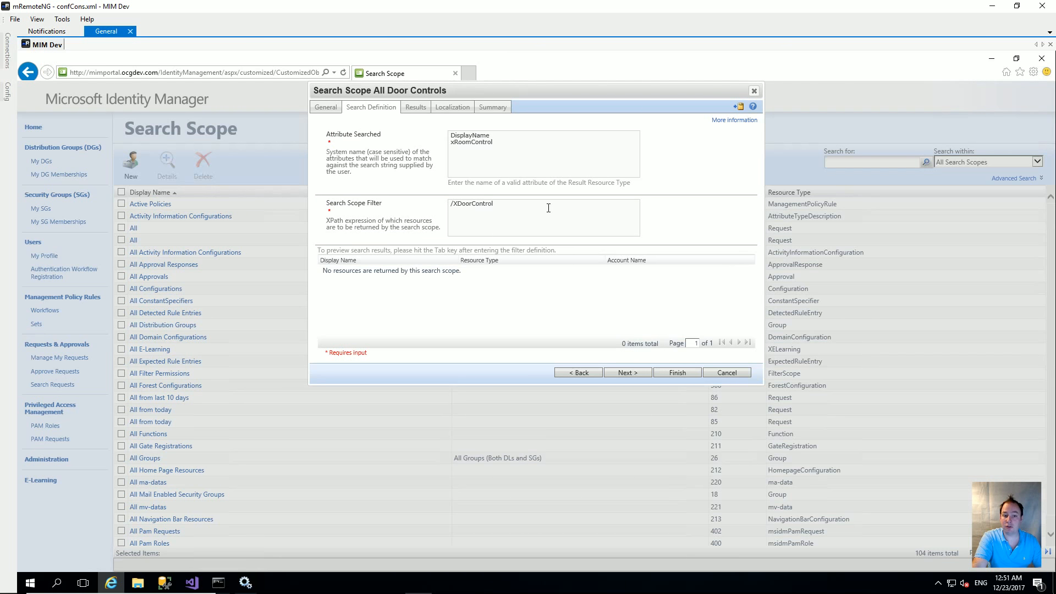
left_click(635, 372)
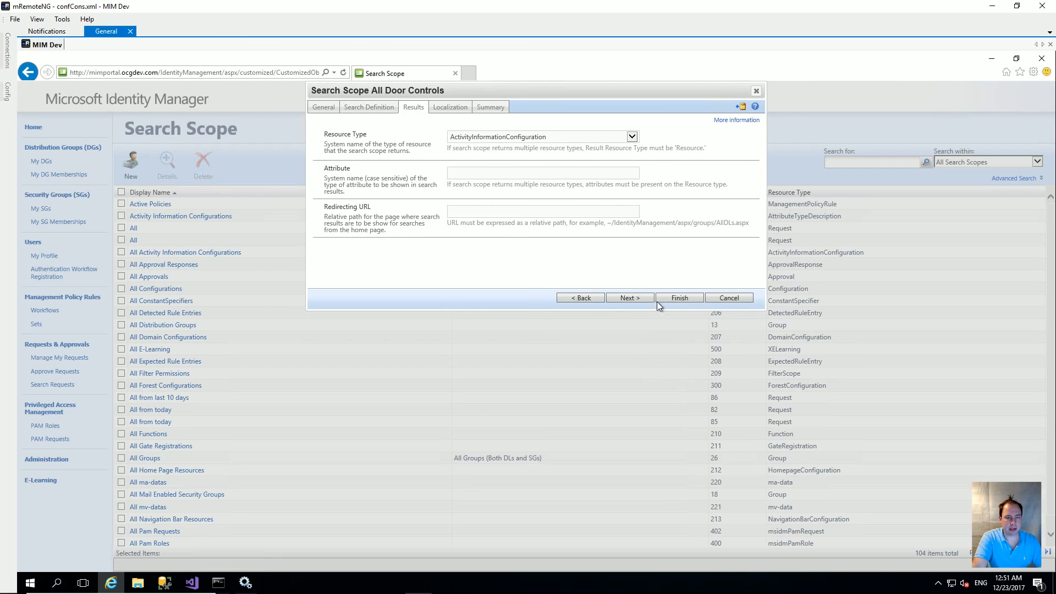
Select XDoorControl as the resource type returned by the search scope.
left_click(539, 137)
left_click_drag(635, 203, 630, 312)
left_click(498, 381)
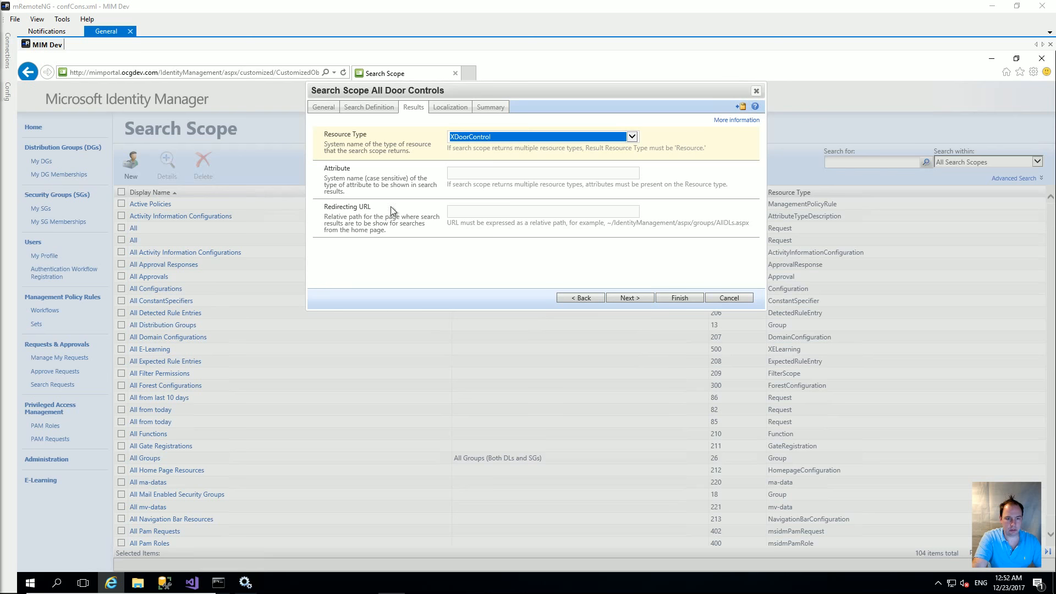
Set the result attributes to DisplayName;xRoomControl;Description and the redirecting URL to ~/IdentityManagement/aspx/customized/CustomizedObjects.aspx?type=XDoorControl&display=XDoorControl.
left_click(477, 173)
type("DisplayName;xRoomControl;Description")
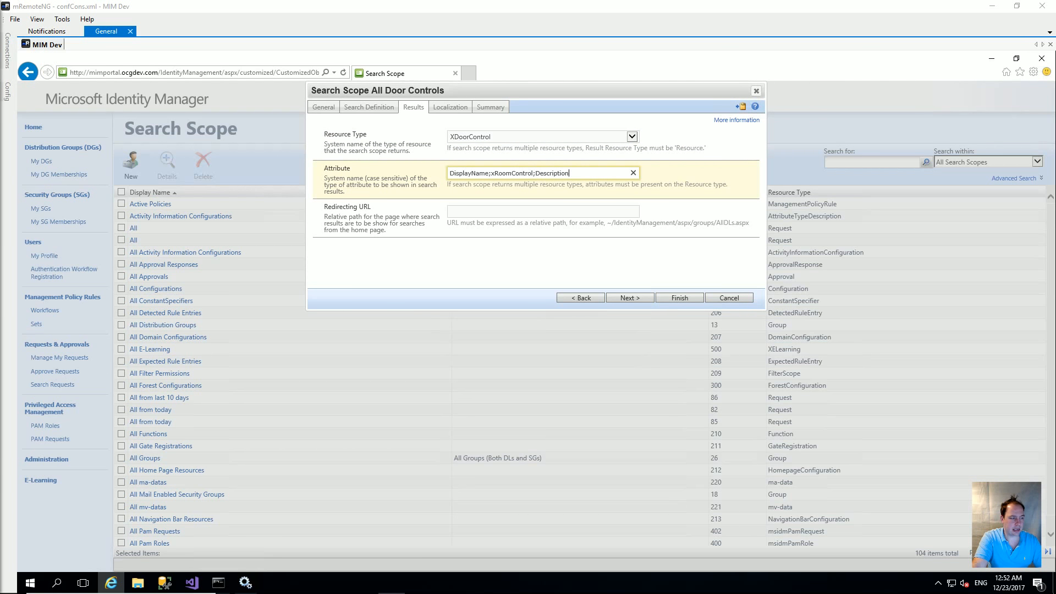
left_click(487, 213)
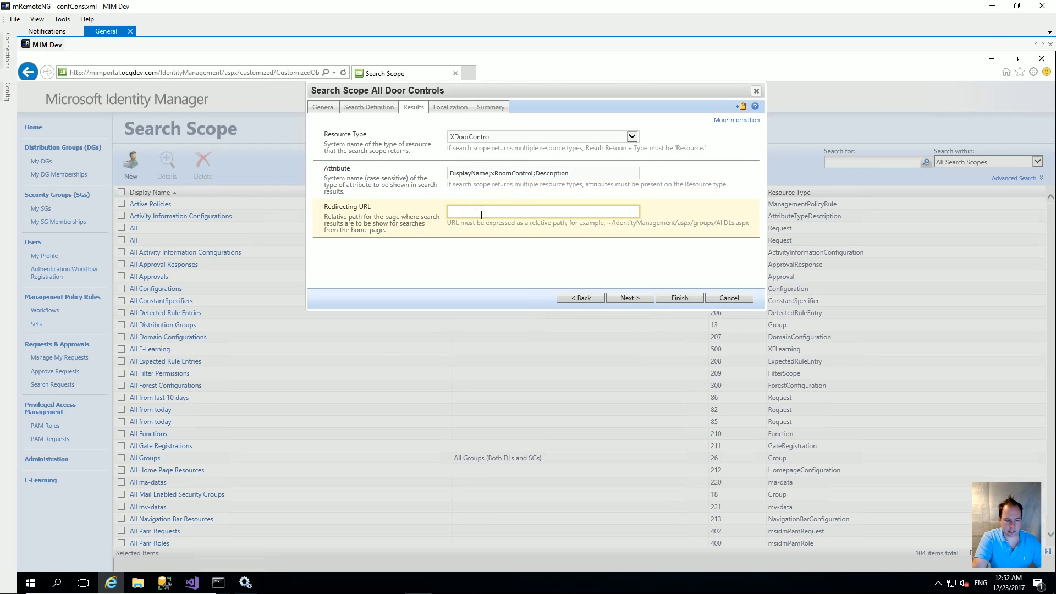
key("ctrl+v")
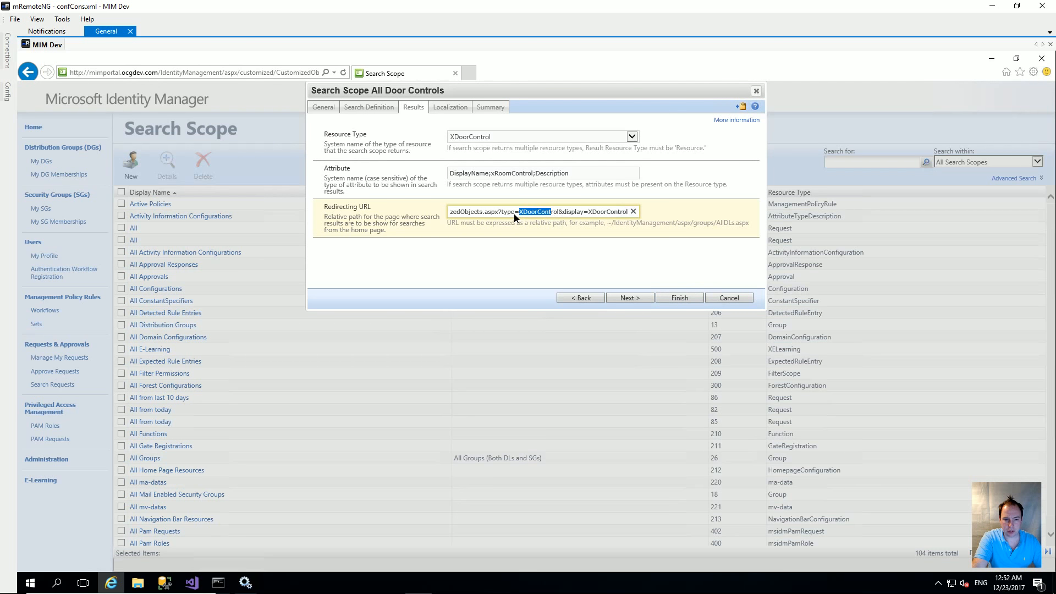
Examine the page path and the type and display parameters in the search scope's redirecting URL.
left_click(491, 213)
key("Left")
key("Left")
key("Left")
key("Left")
key("Left")
key("Left")
key("Left")
key("Left")
key("Left")
key("Left")
key("Left")
key("Left")
key("Left")
key("Left")
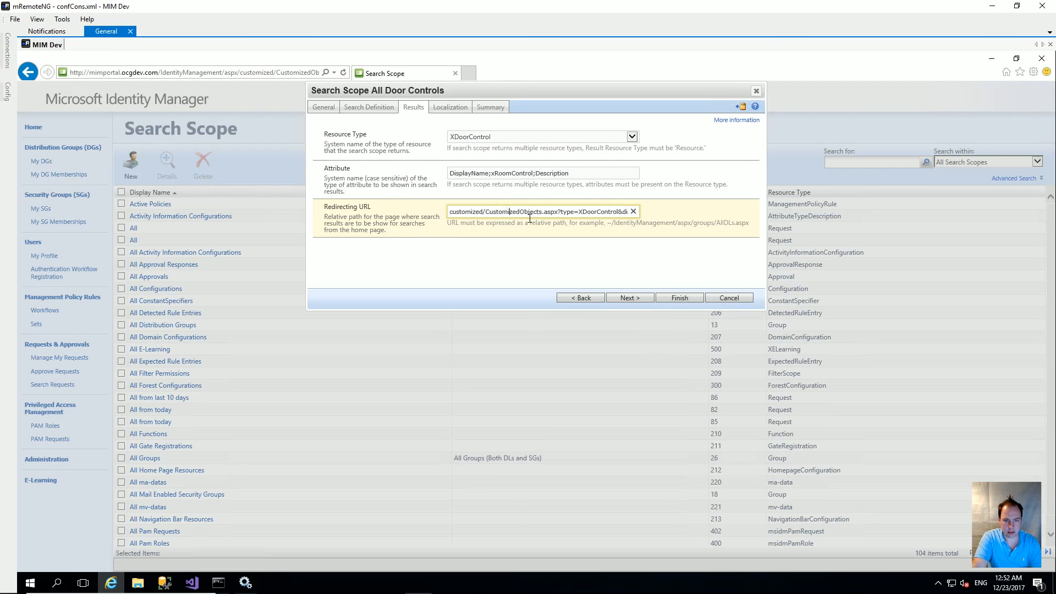
left_click_drag(486, 213, 519, 216)
left_click(484, 213)
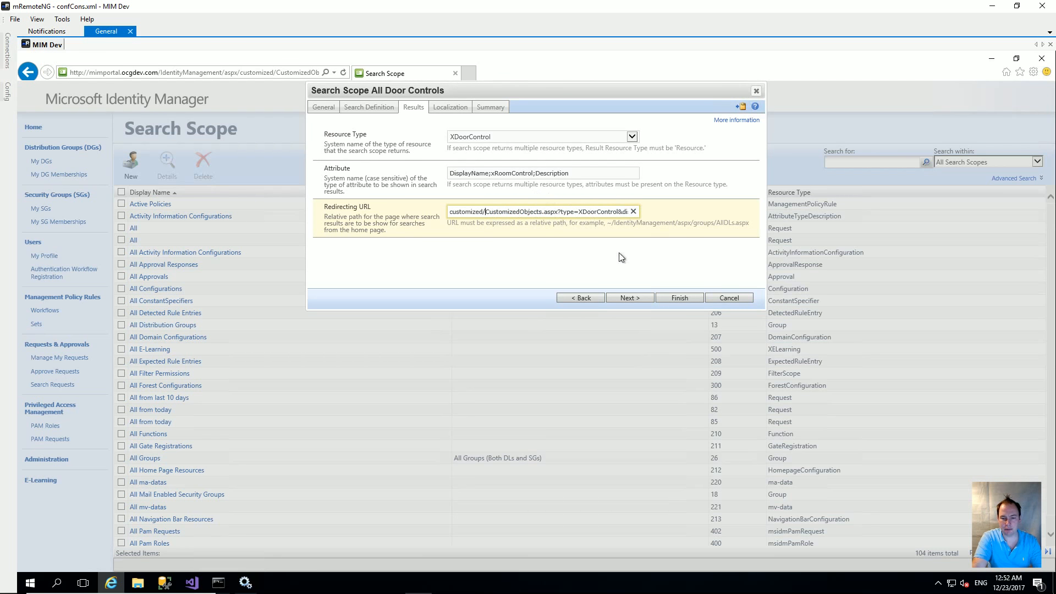
Finish the All Door Controls search scope and submit it from the summary.
left_click(686, 298)
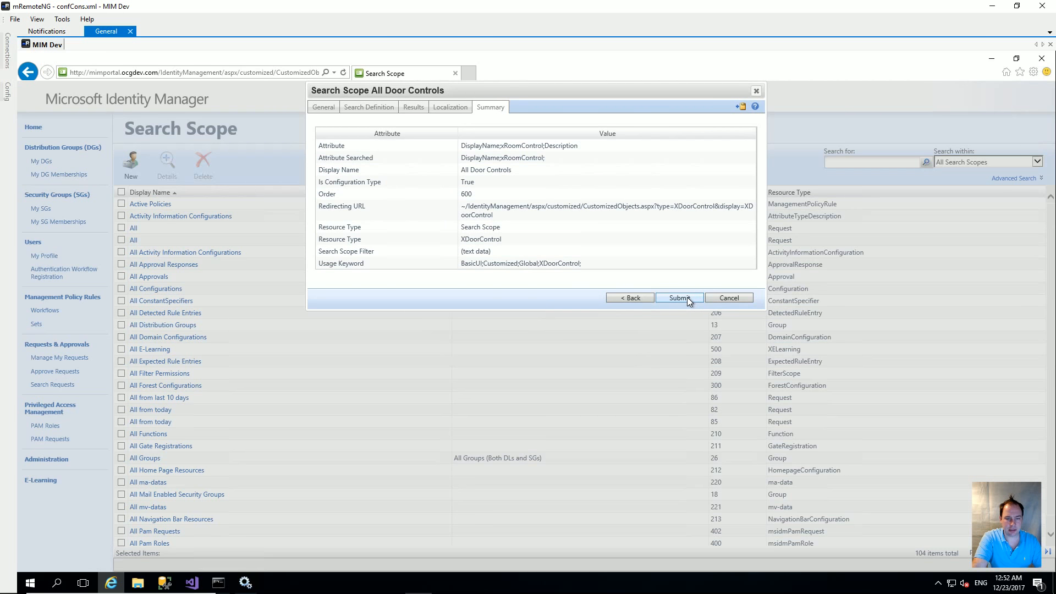
left_click(688, 297)
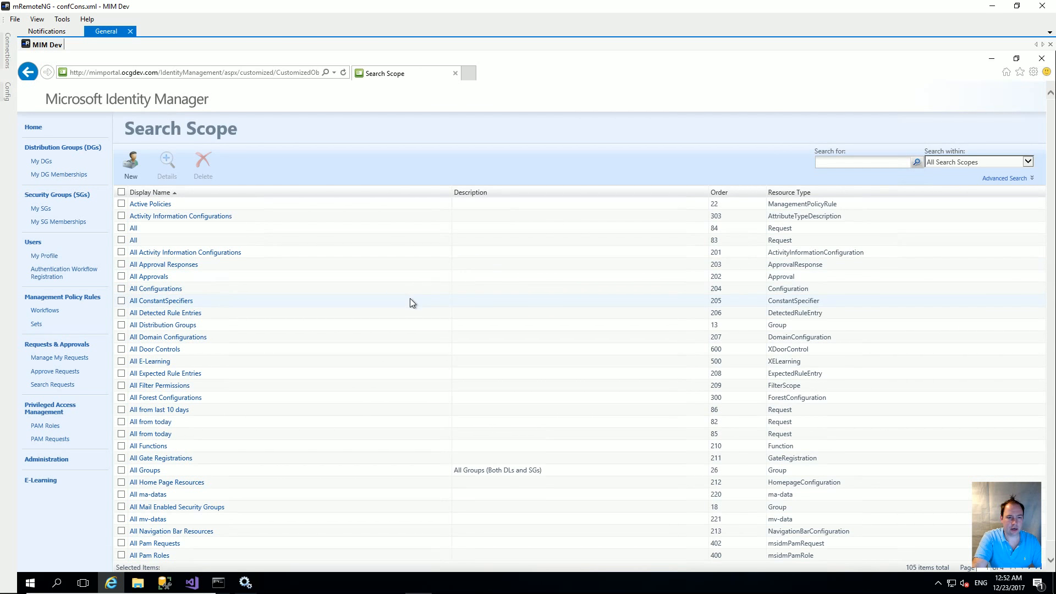
Start a new navigation bar resource from the portal's home page and set its display name to "Door Control".
left_click(33, 127)
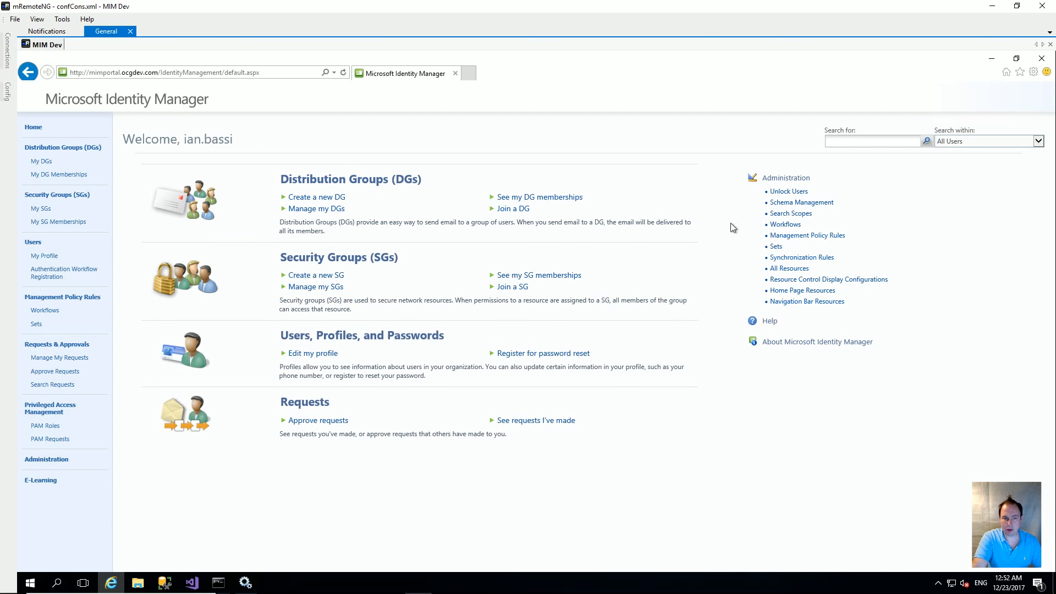
left_click(832, 304)
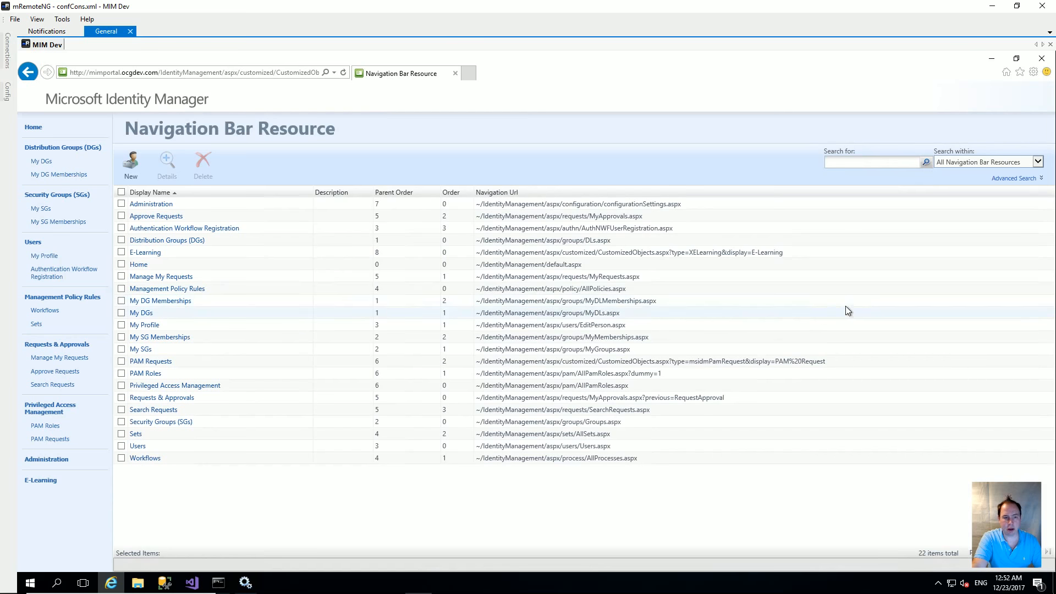
left_click(135, 176)
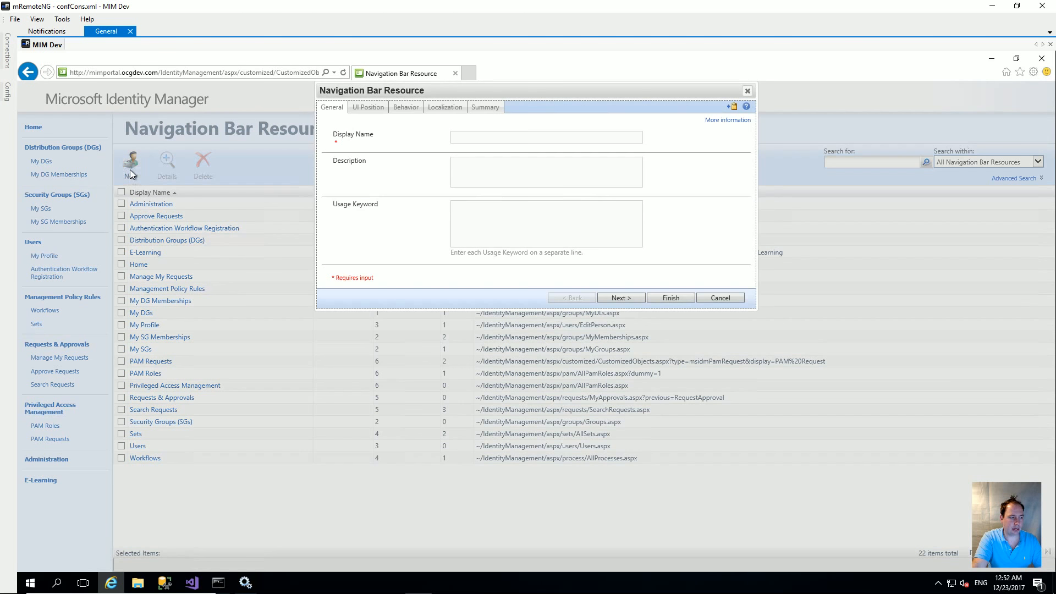
left_click(480, 137)
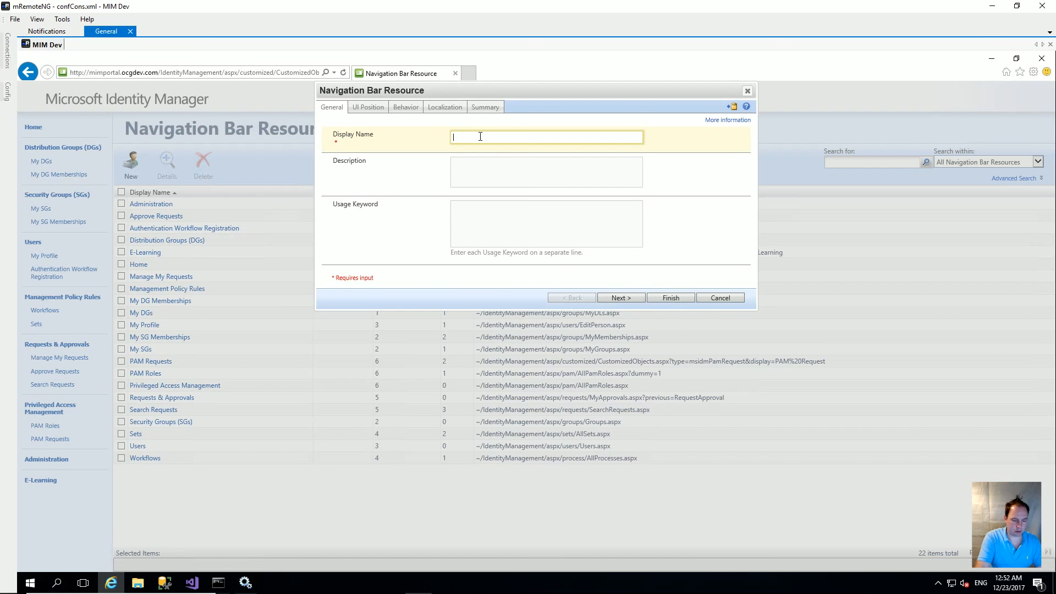
type("Door")
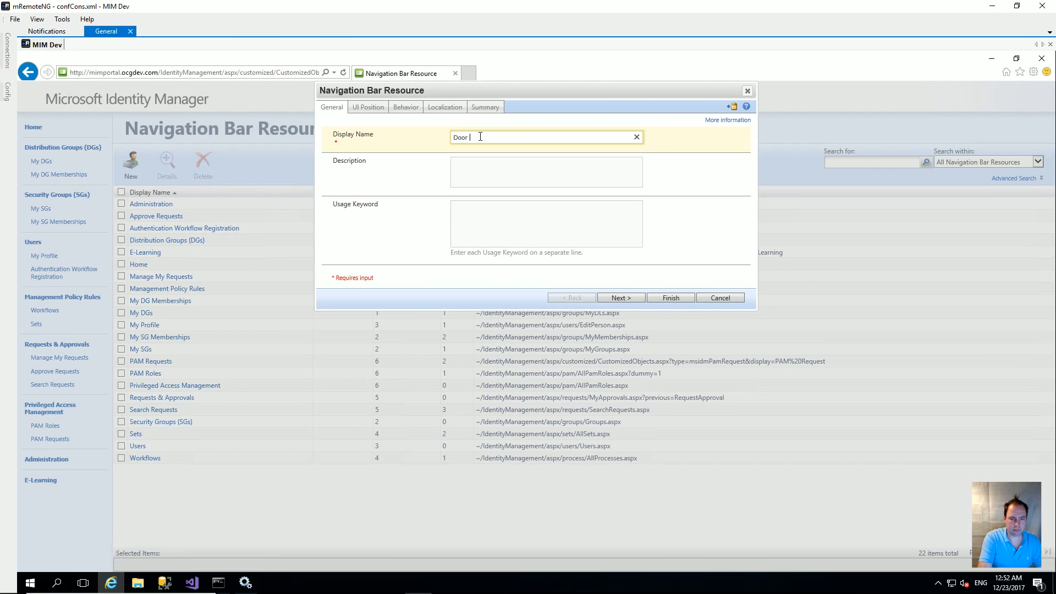
type("tControl")
Enter the usage keywords BasicUI and XDoorControl on separate lines for the navigation bar resource and continue to its UI position.
left_click(481, 208)
type("Basi")
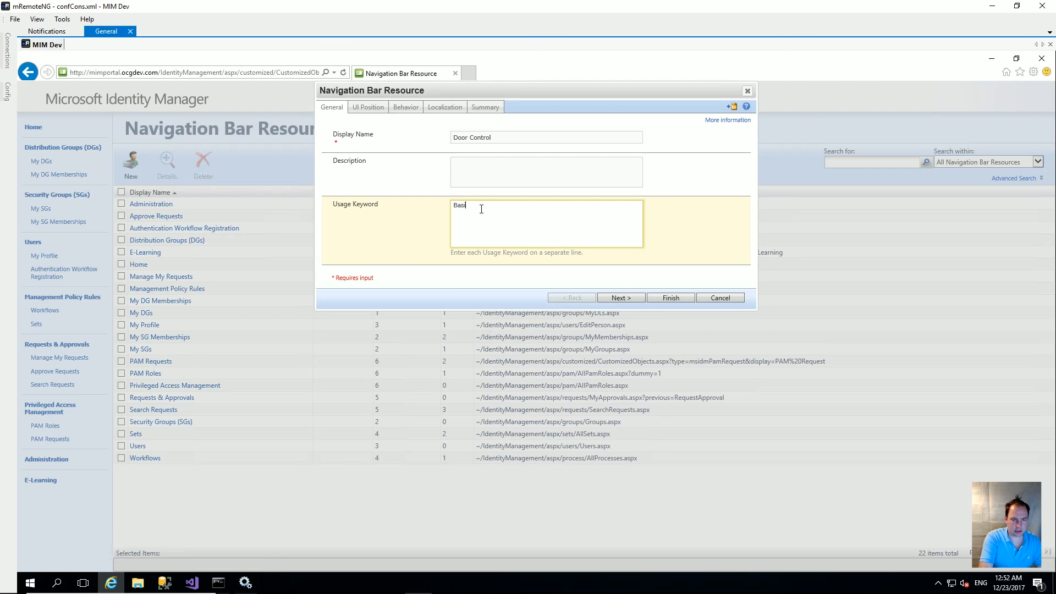
type("cUI")
key("Return")
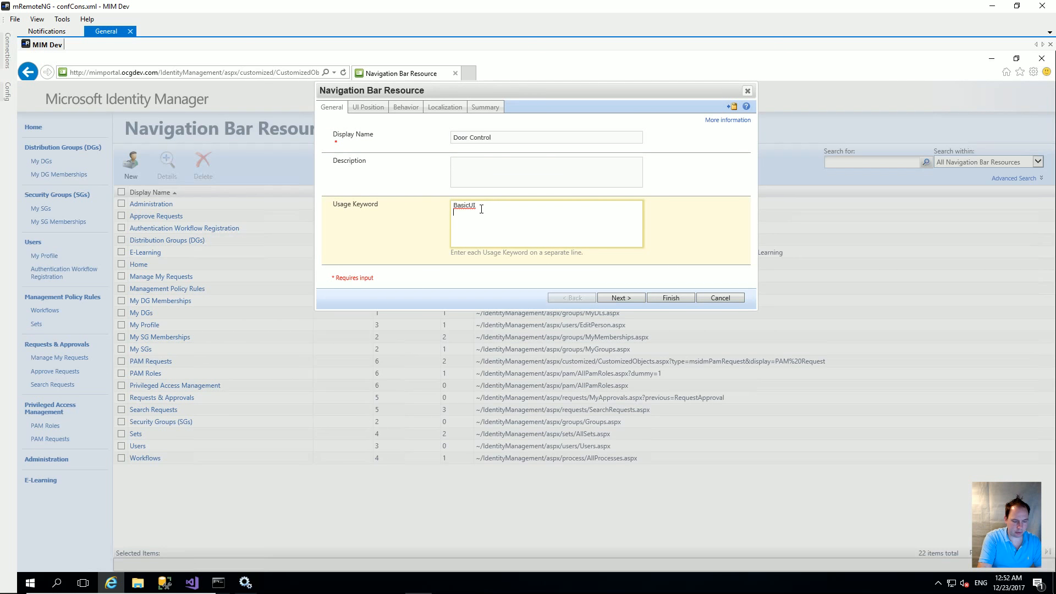
type("XDoorControl")
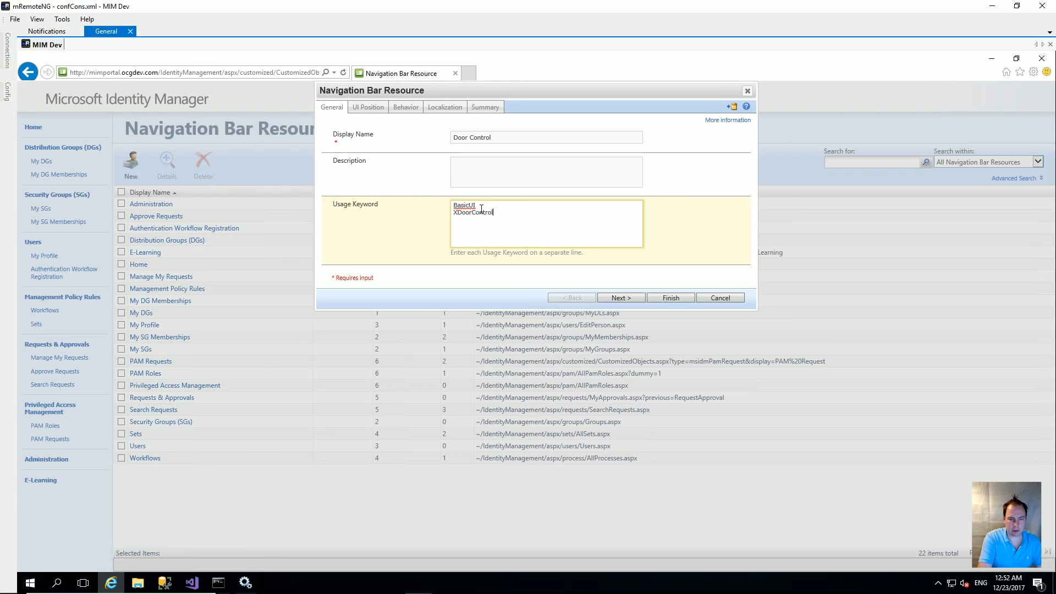
left_click(628, 300)
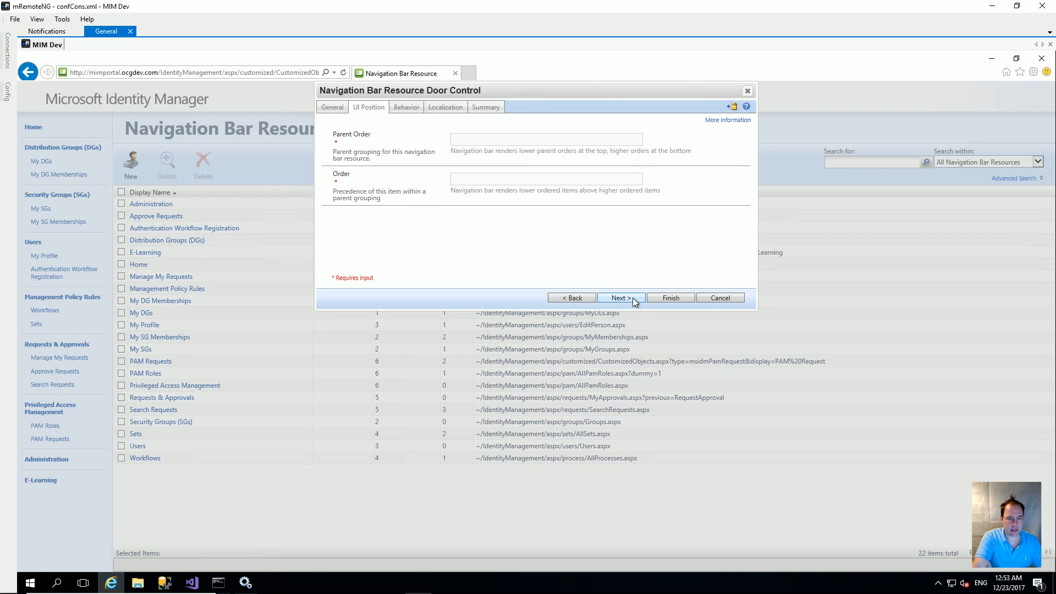
Set the navigation bar resource's parent order to 9 and its order to 0, then continue to its behavior settings.
left_click(519, 141)
type("9")
key("Tab")
type("0")
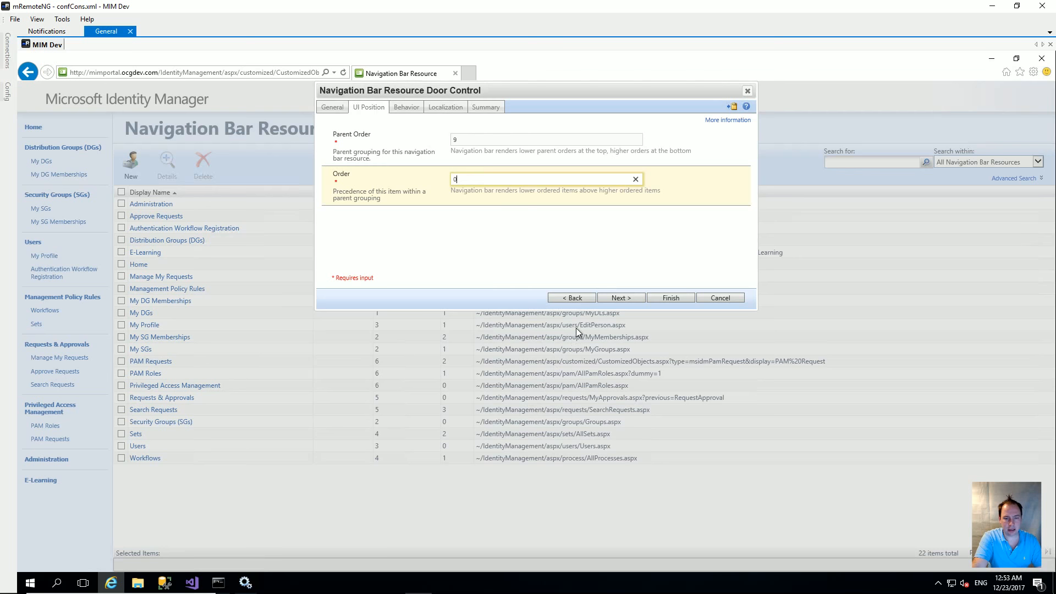
left_click(620, 298)
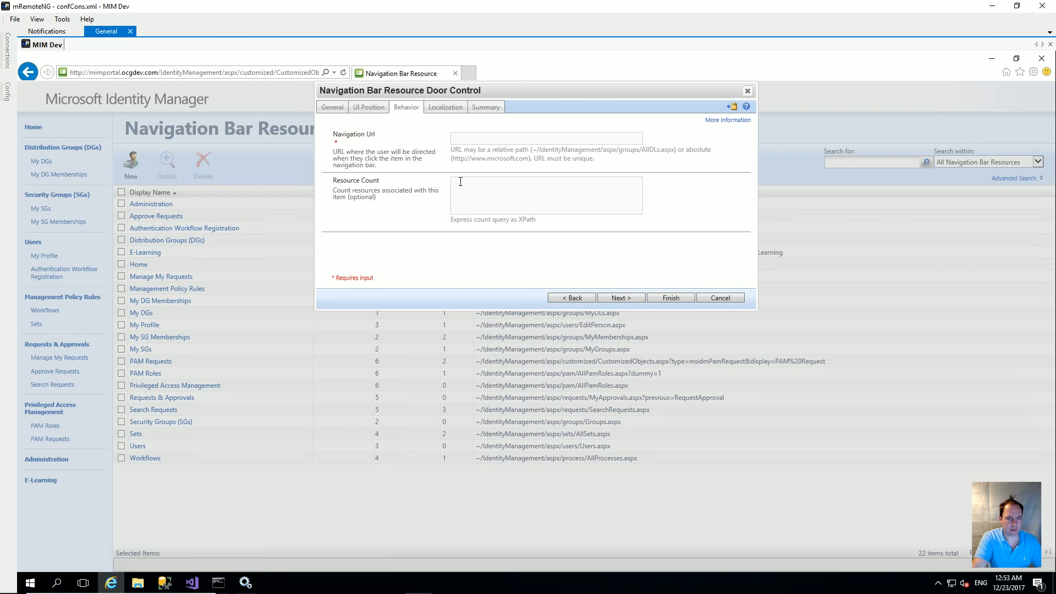
Set the navigation URL to the copied CustomizedObjects.aspx?type=XDoorControl&display=XDoorControl path.
left_click(475, 140)
key("ctrl+v")
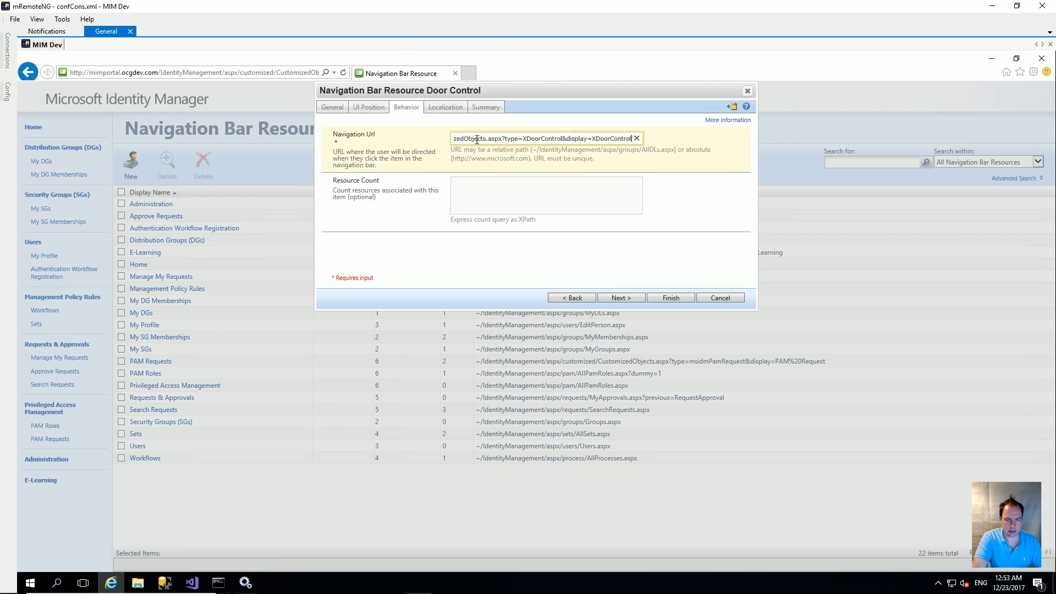
Leave the optional resource count empty, finish the Door Control navigation bar resource and submit it.
left_click_drag(454, 139, 403, 139)
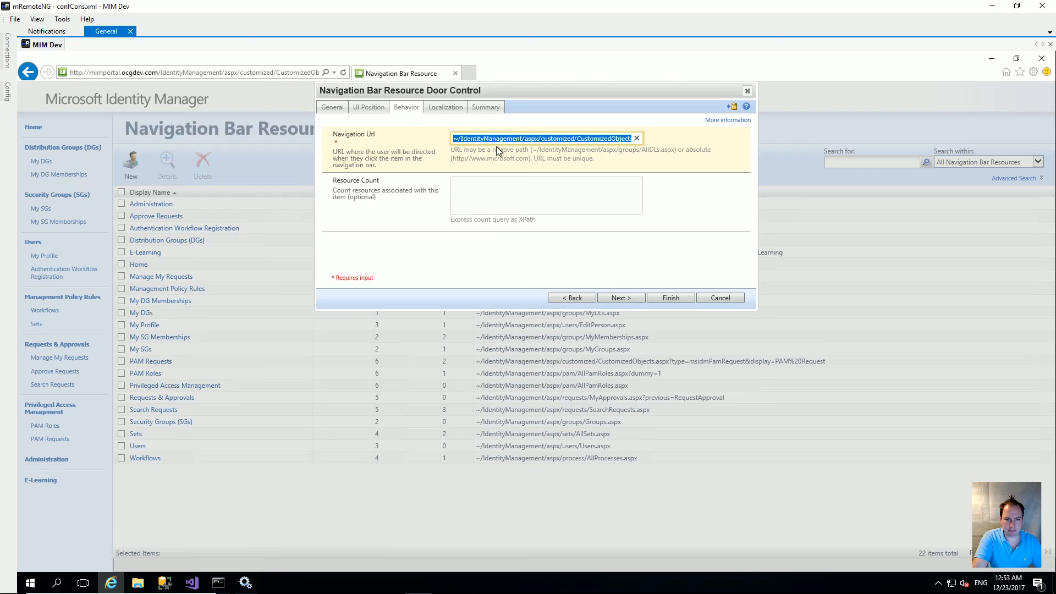
left_click(490, 195)
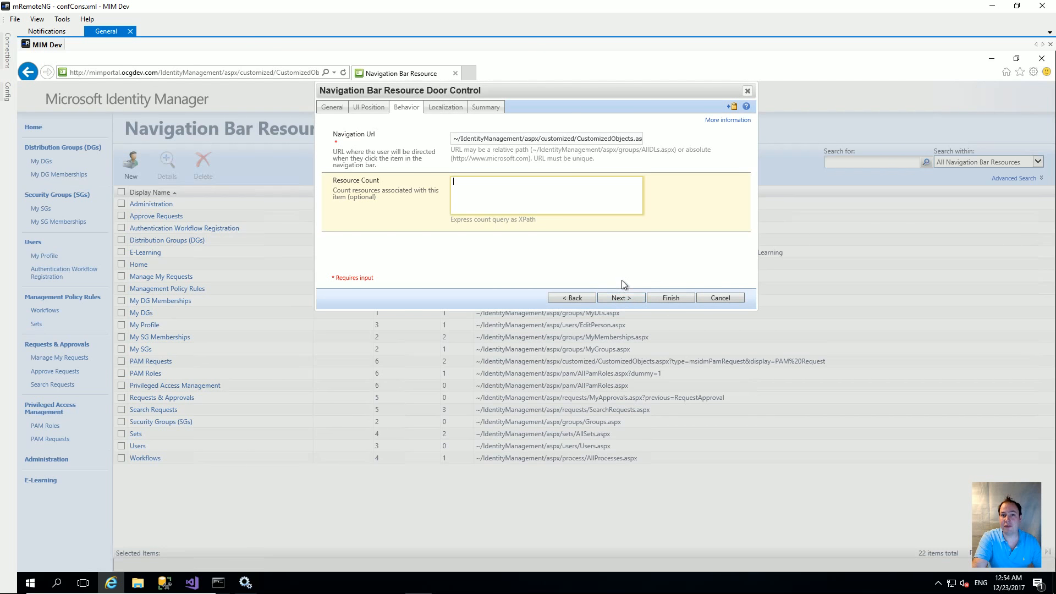
left_click(678, 298)
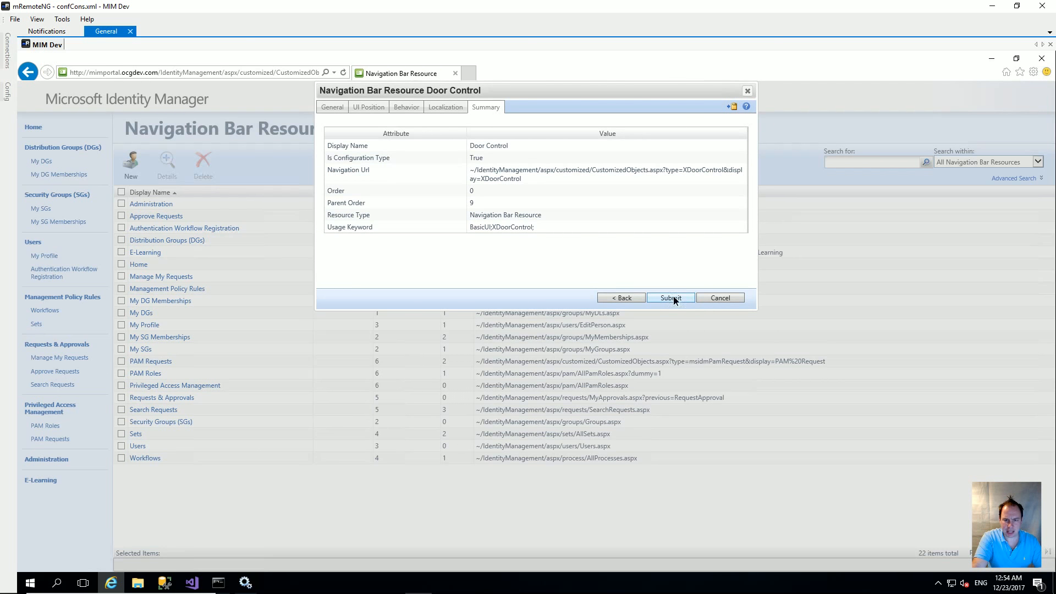
left_click(672, 297)
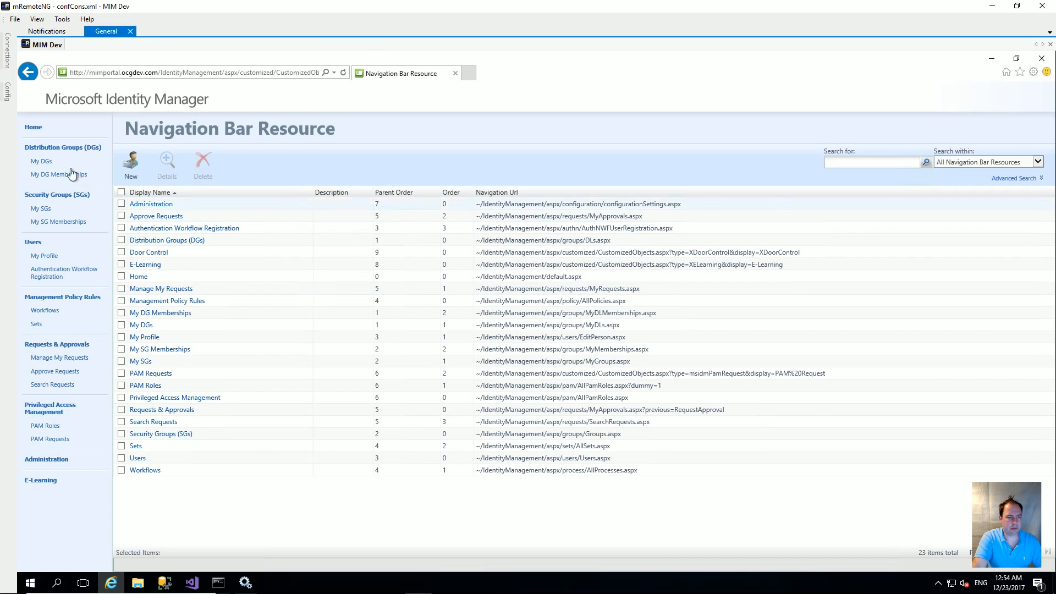
Return to the portal's home page and check the available search scopes for the Door Control scope.
left_click(33, 127)
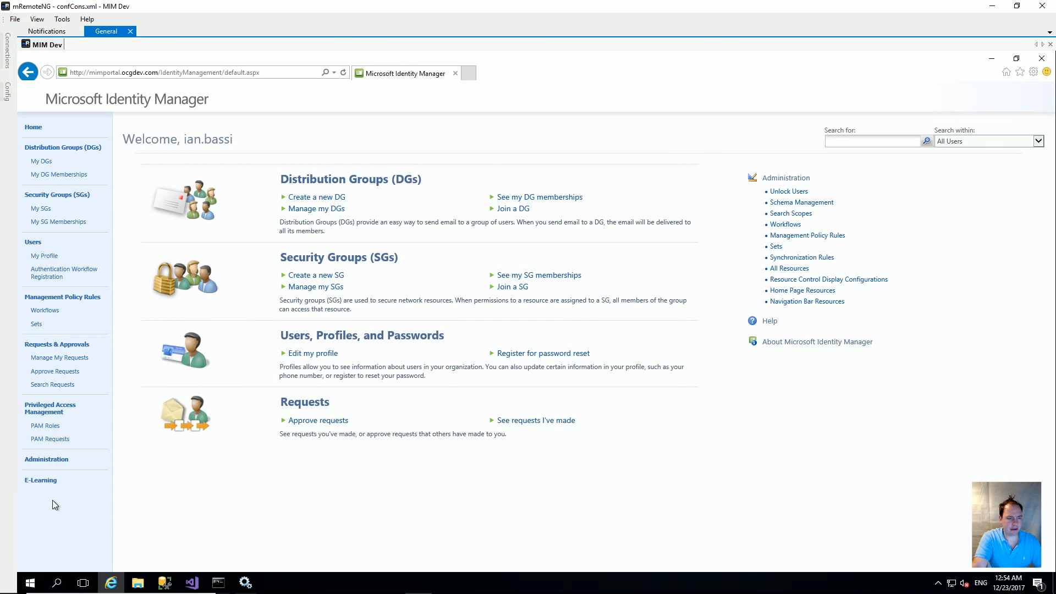
left_click(1037, 141)
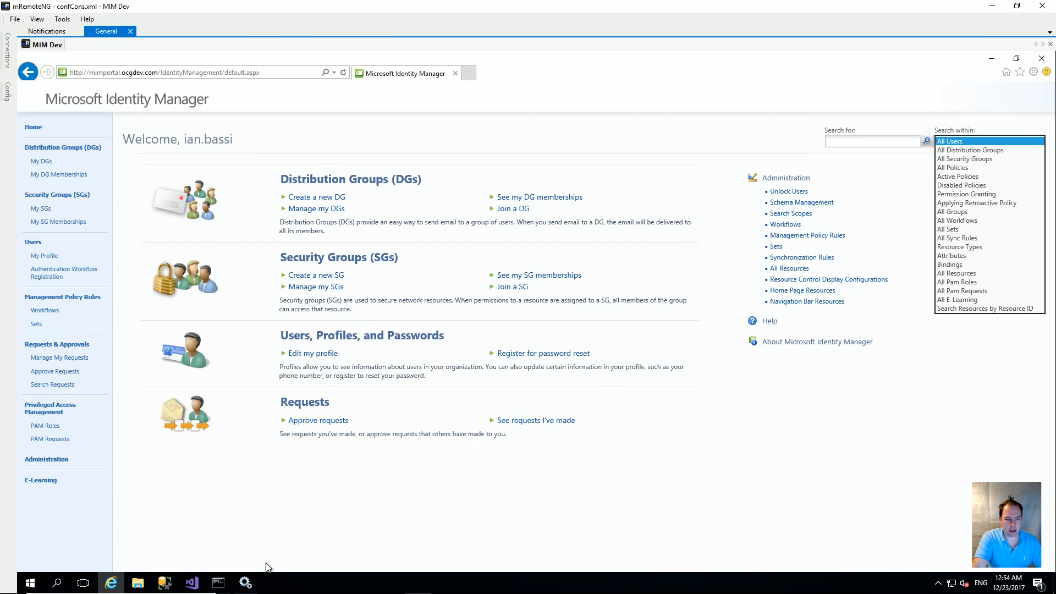
Restart the web services with iisreset in the Command Prompt and reload the portal's home page in the browser.
left_click(219, 582)
left_click(381, 307)
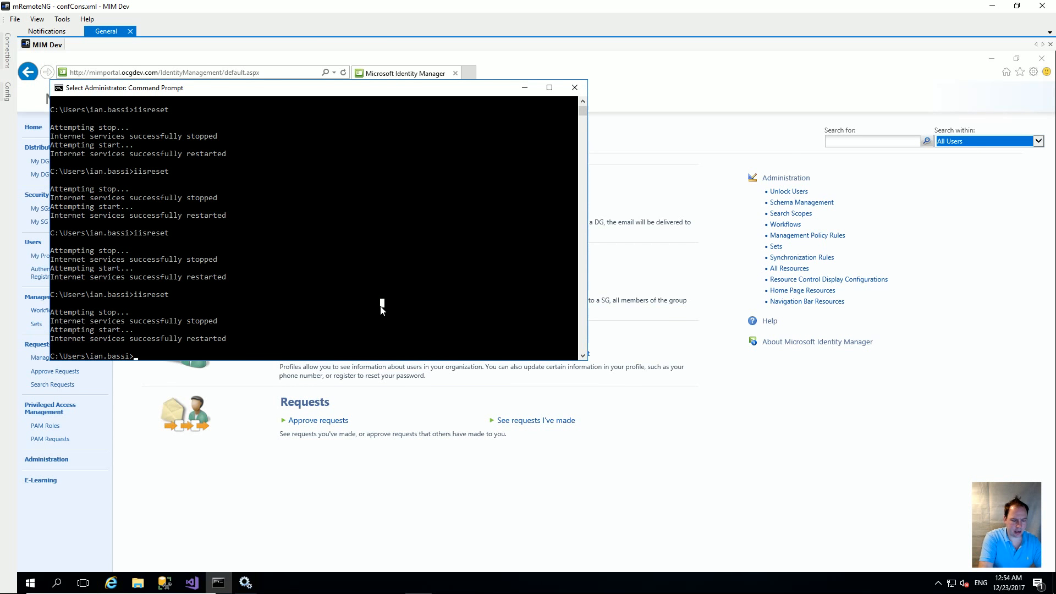
type("iisrese")
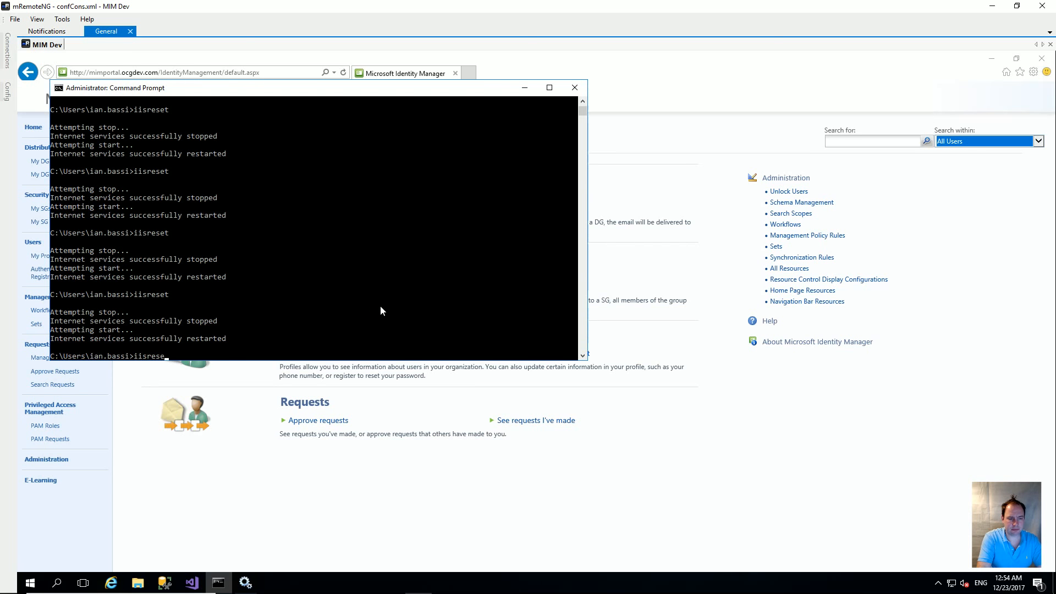
type("t")
key("Return")
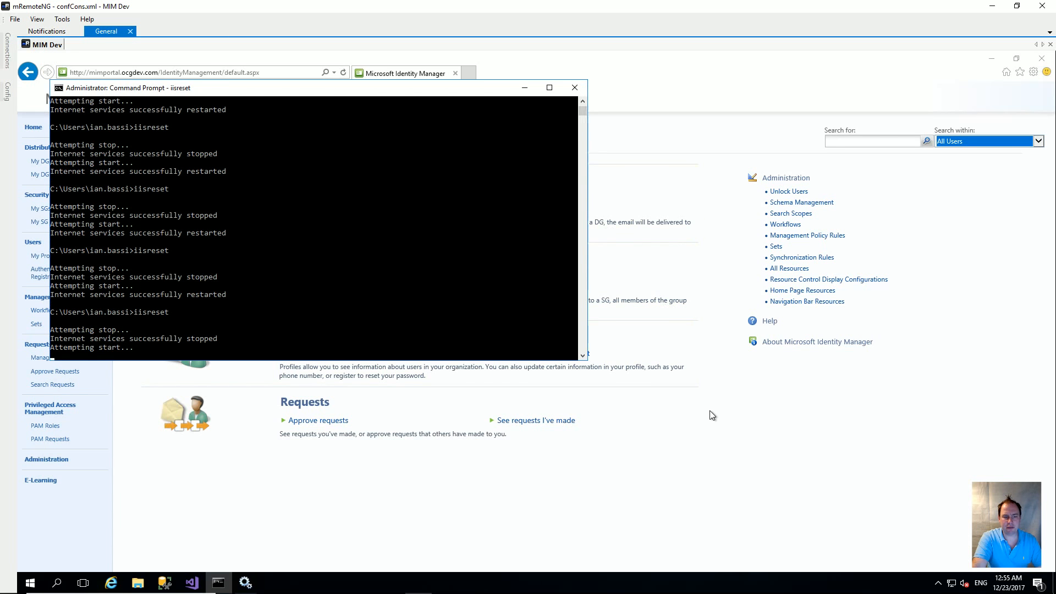
left_click(716, 428)
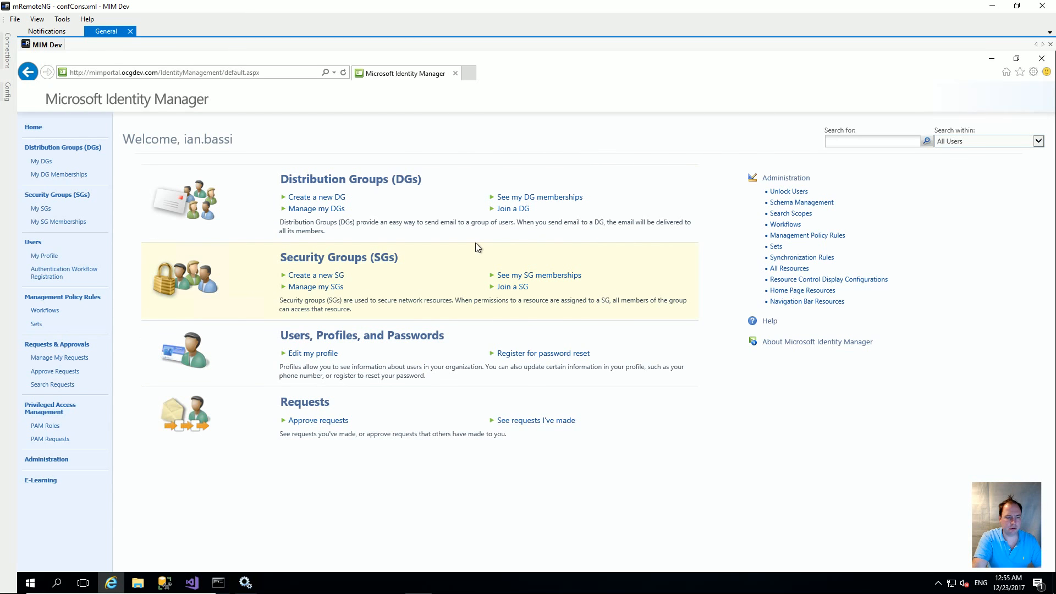
left_click(343, 72)
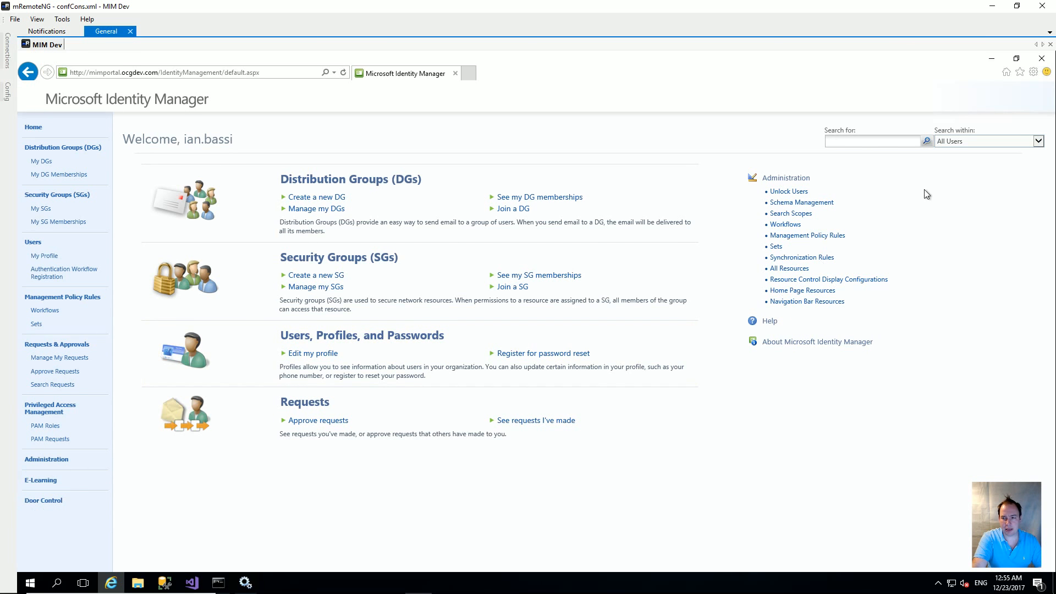
Run an empty search within All Door Controls and open the Door Control page from the portal's navigation bar.
left_click(949, 142)
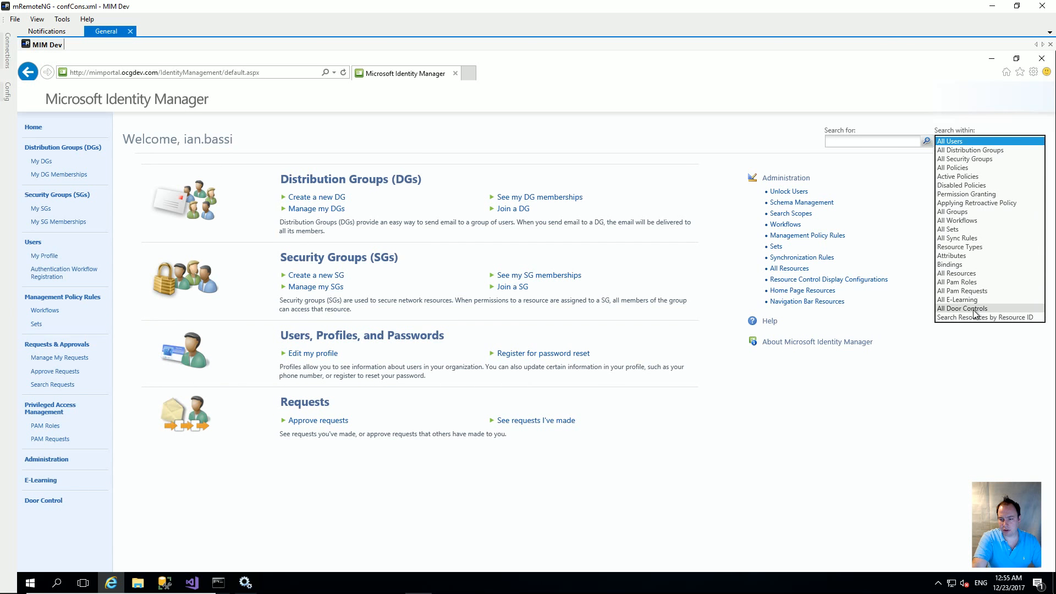
left_click(975, 309)
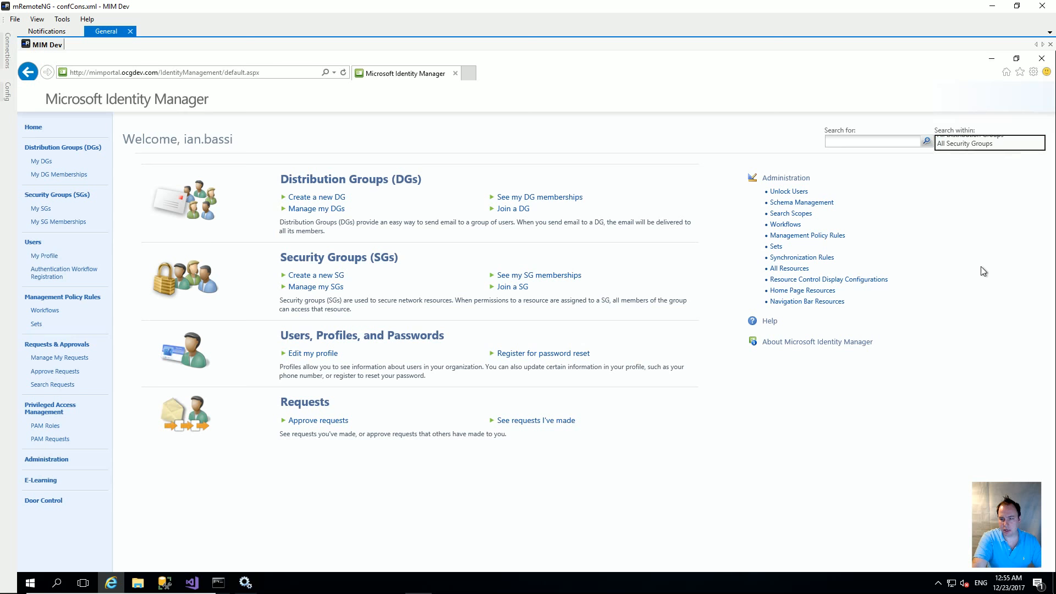
left_click(928, 141)
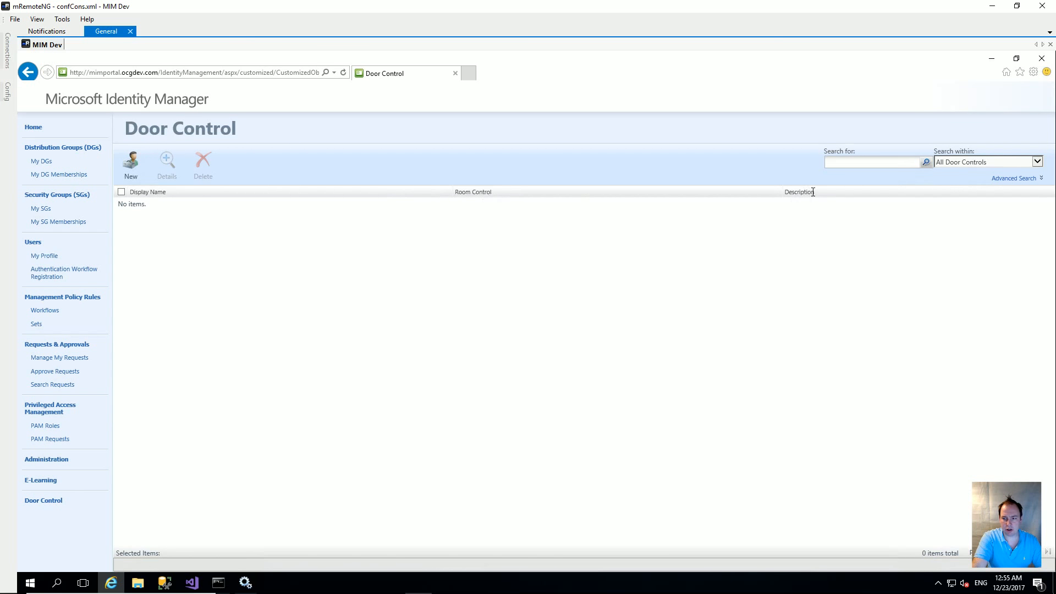
left_click(31, 503)
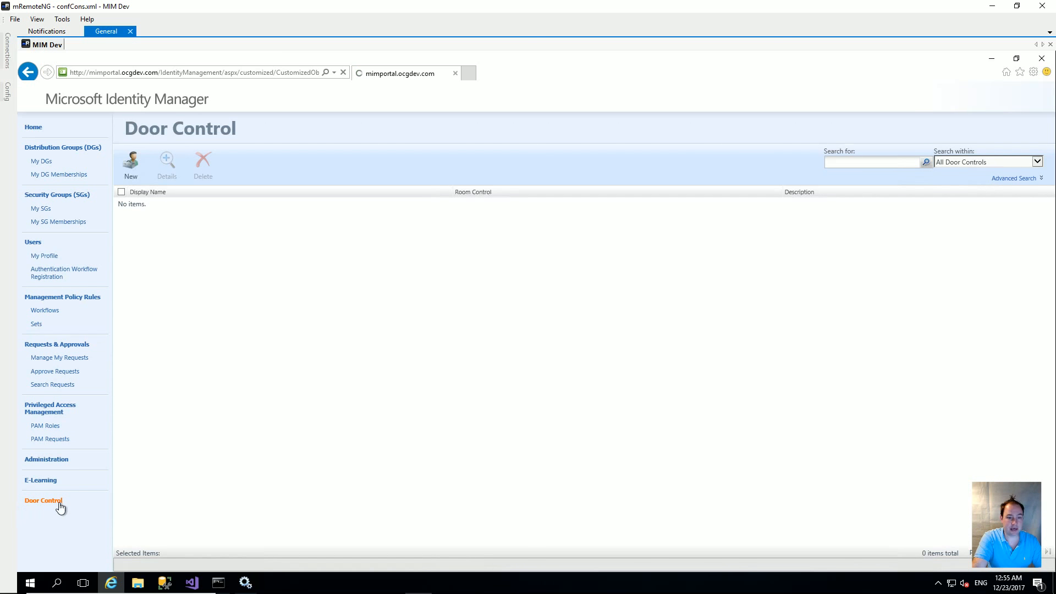